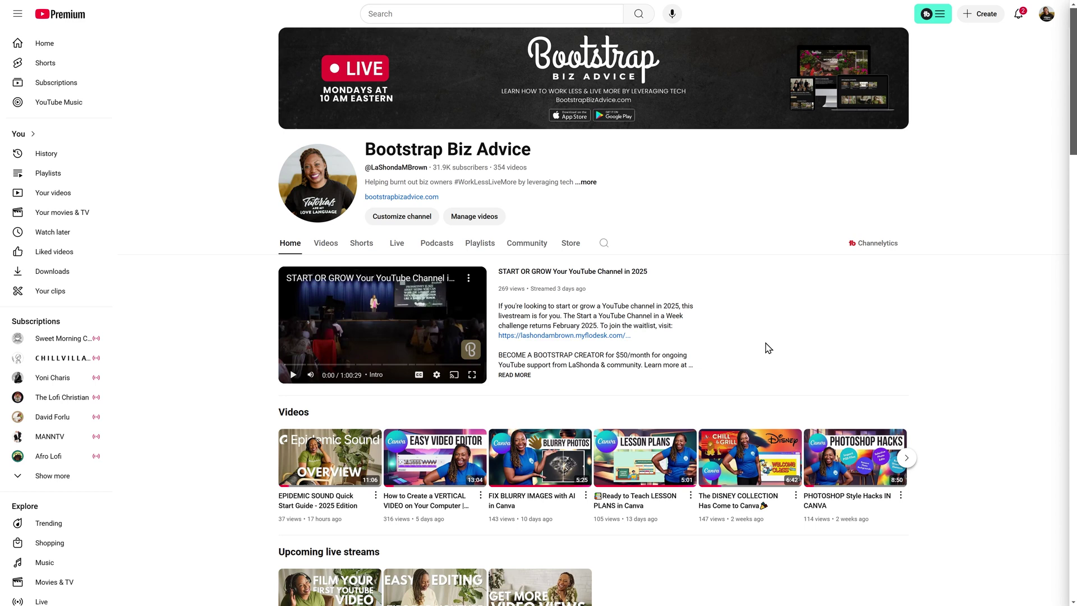
Open the YouTube channel's banner image for editing from the channel page
mouse_move(881, 120)
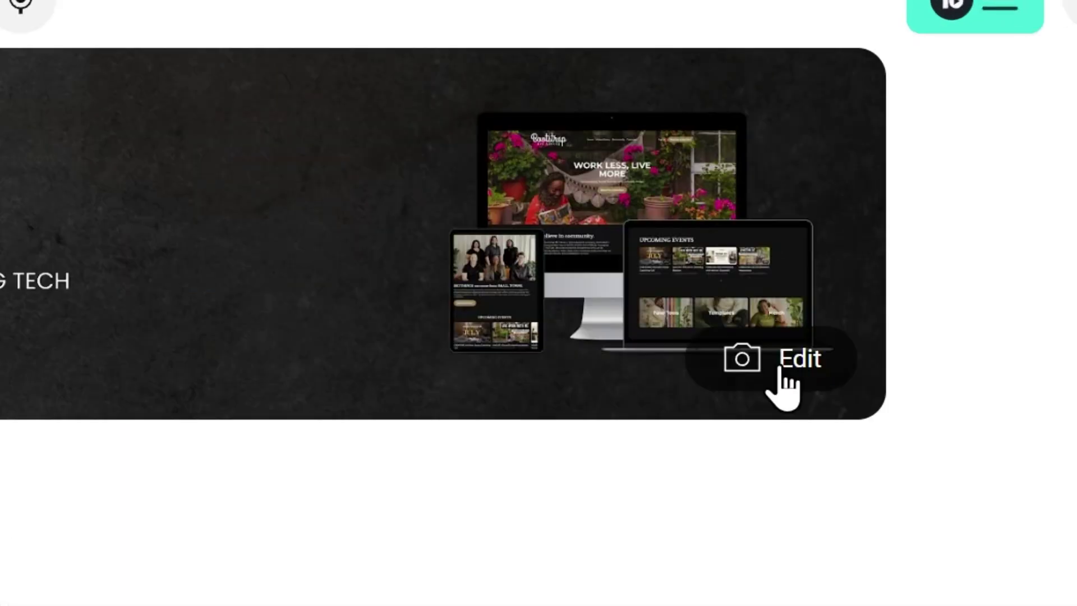
left_click(781, 369)
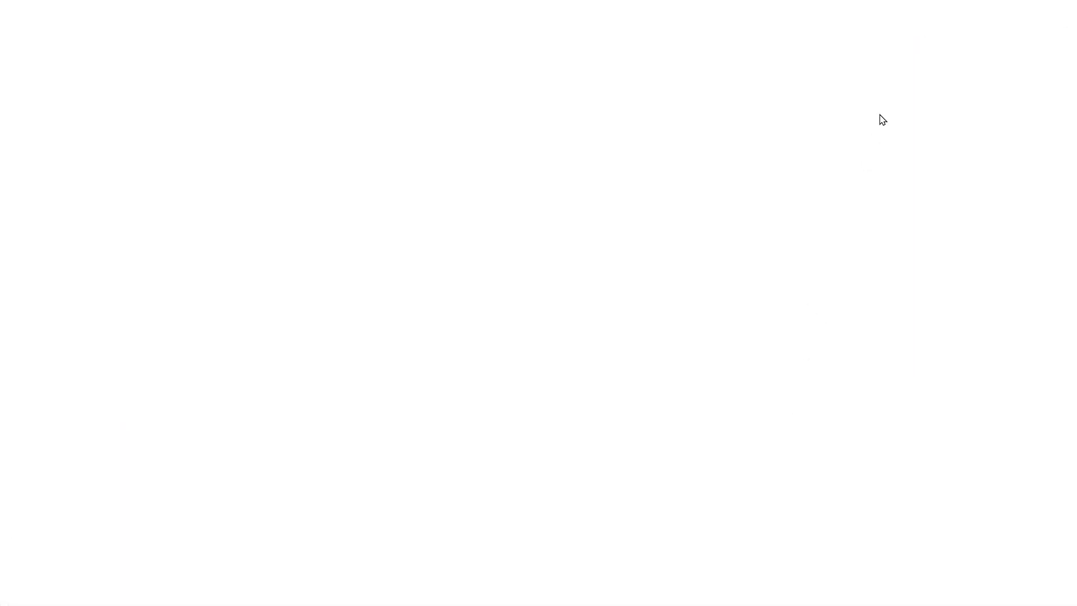
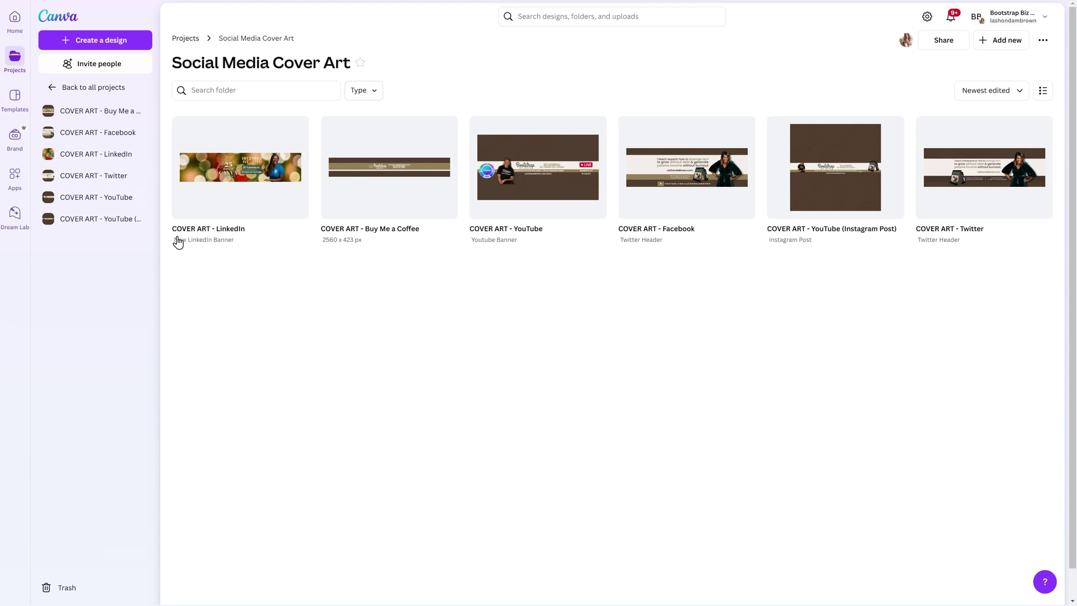
In Canva, search the design types for "youtube channel art" and create a blank YouTube Banner design of 2560 × 1440 px
left_click(143, 41)
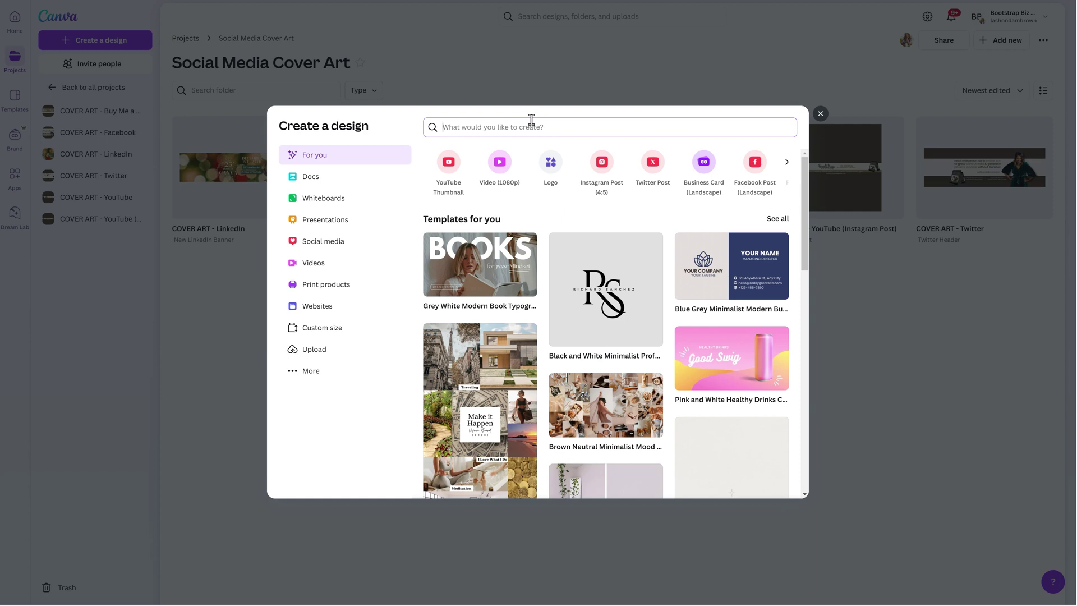
type("youtube channel art")
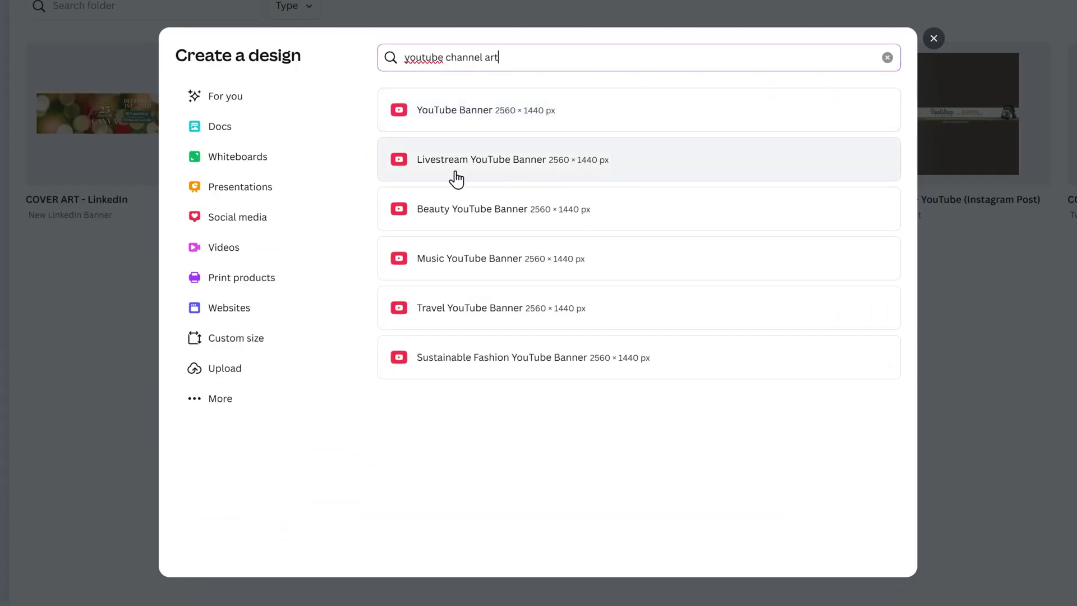
left_click(594, 119)
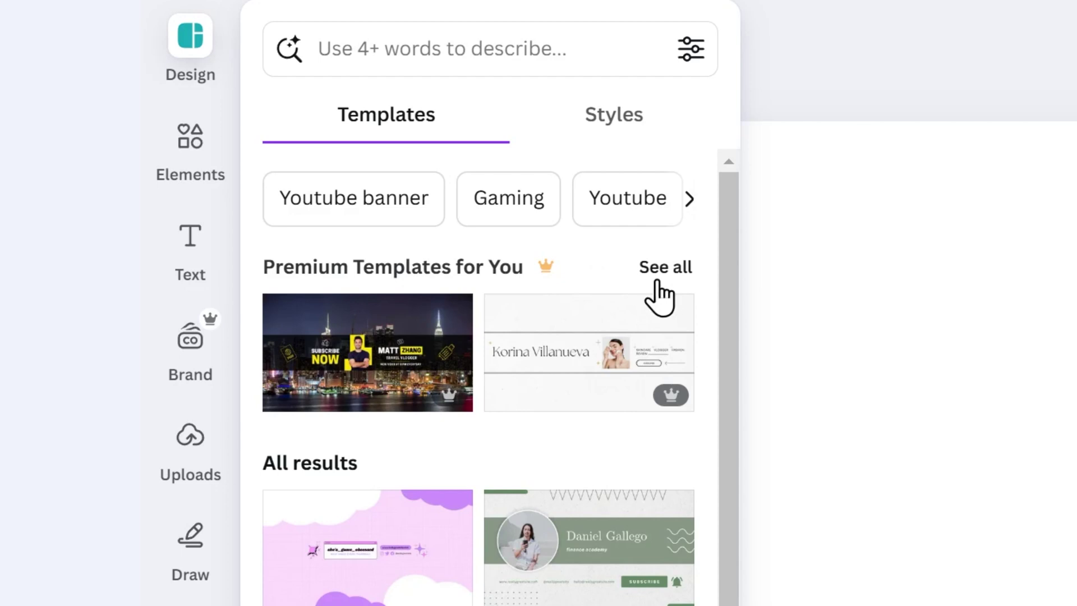
Show all premium templates and apply the Beige Gray Clean Aesthetic Photo Collage YouTube Banner template to the page
left_click(669, 277)
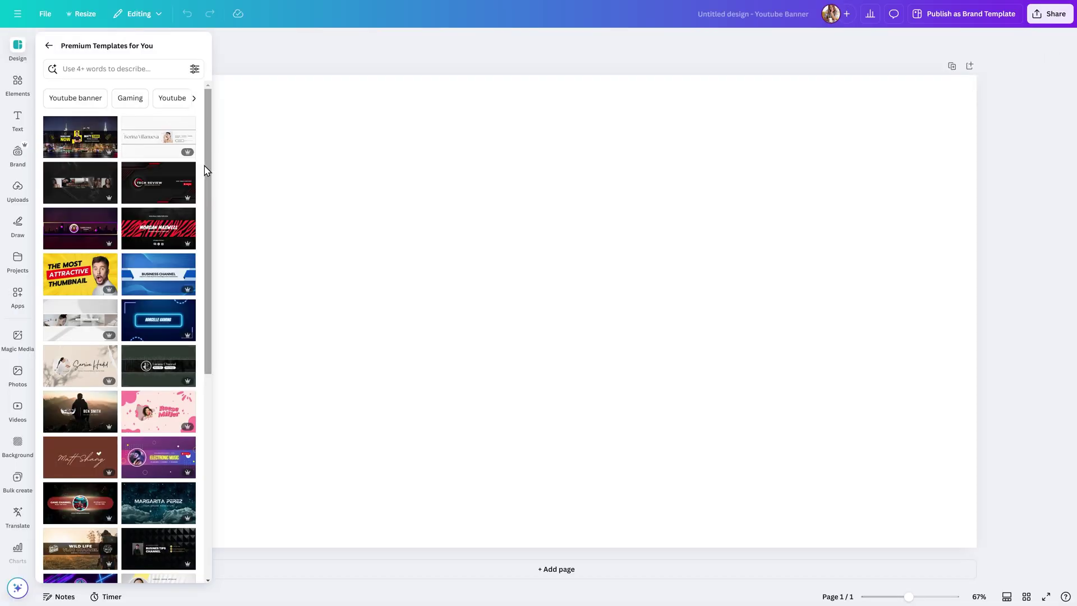
left_click(78, 331)
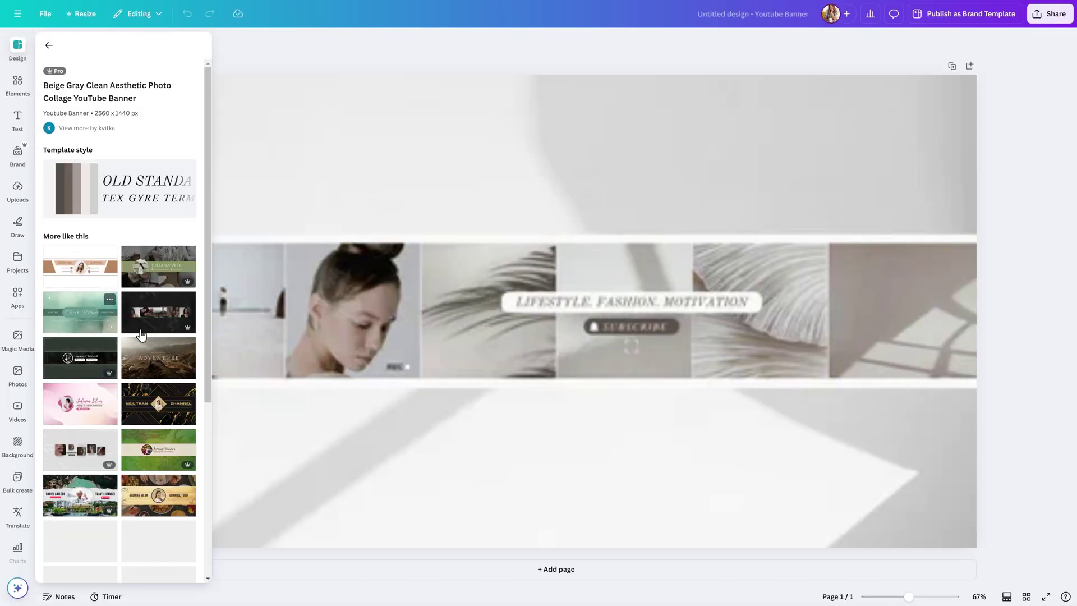
left_click(238, 345)
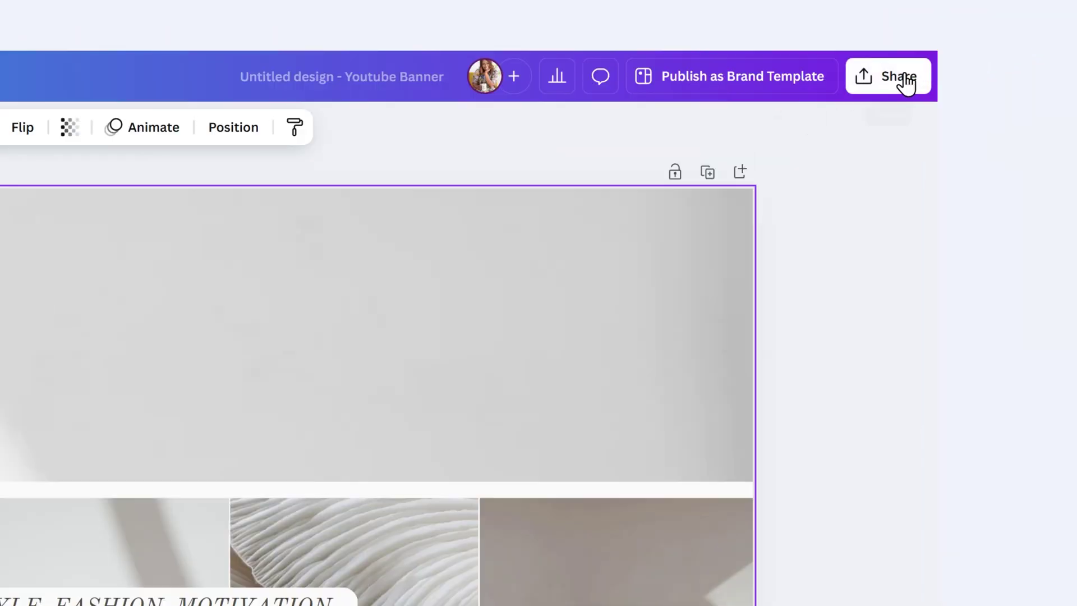
Download the finished banner as a PNG at size 1 (2,560 × 1,440 px)
left_click(1048, 14)
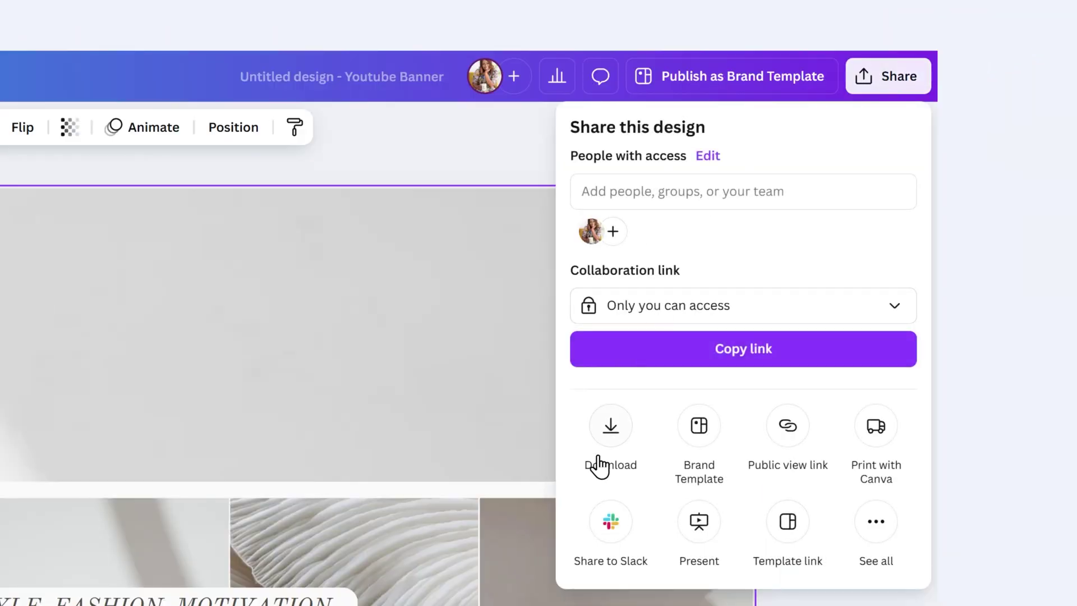
left_click(606, 437)
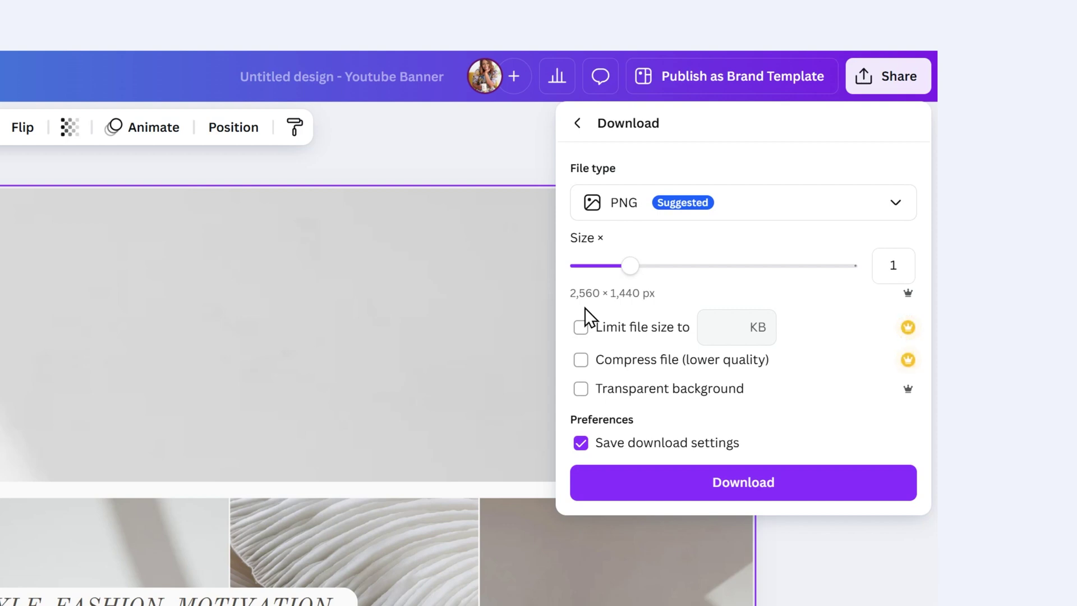
left_click(709, 499)
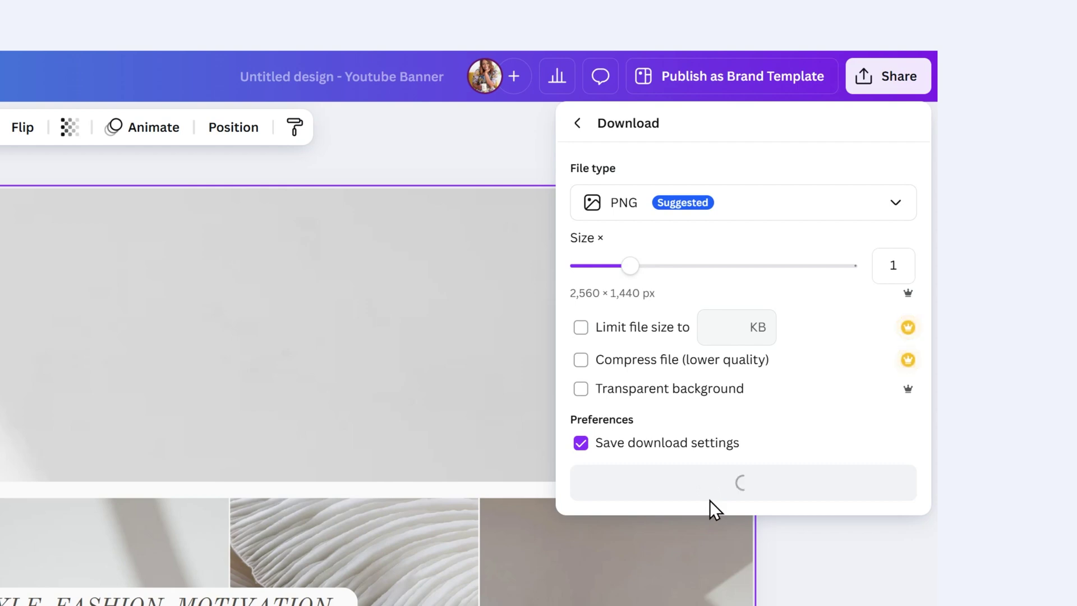
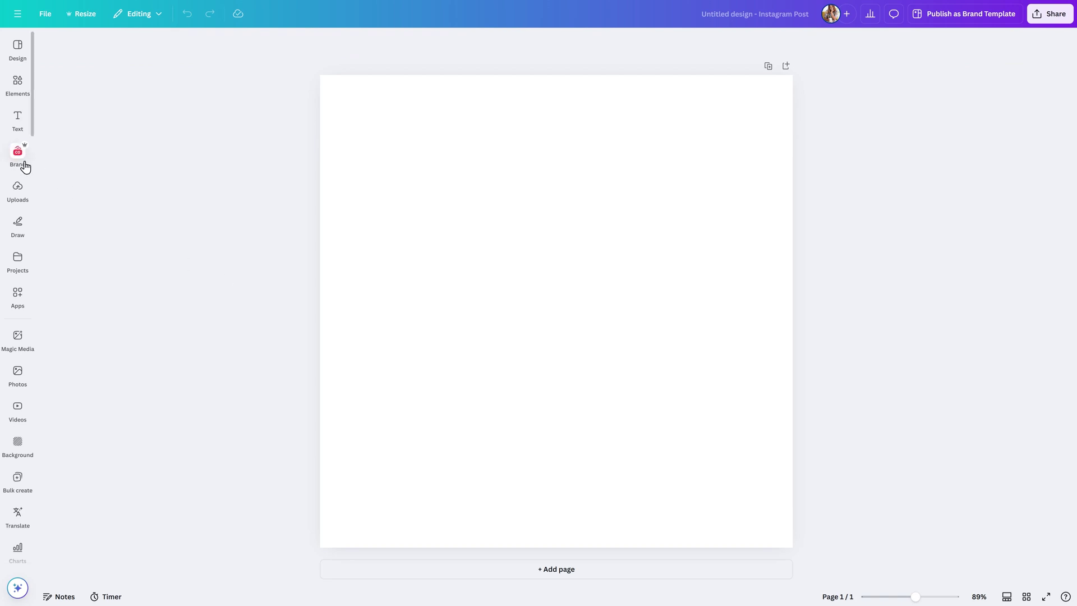
Add the gold Bootstrap favicon from the brand logos to the blank Instagram Post, enlarge it to nearly fill the page, and open the sharing options
left_click(25, 166)
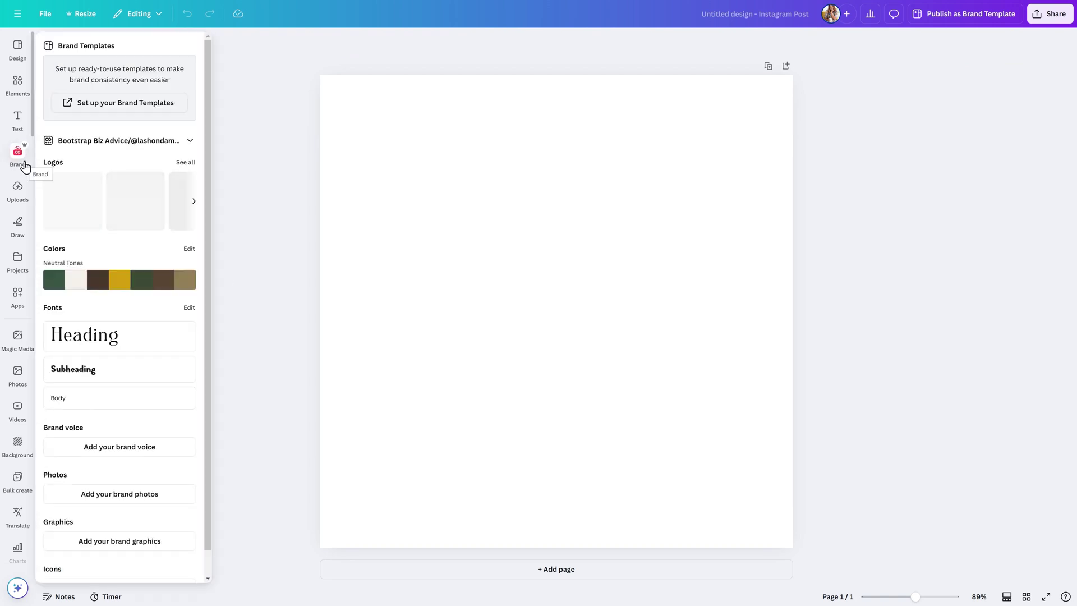
left_click(184, 164)
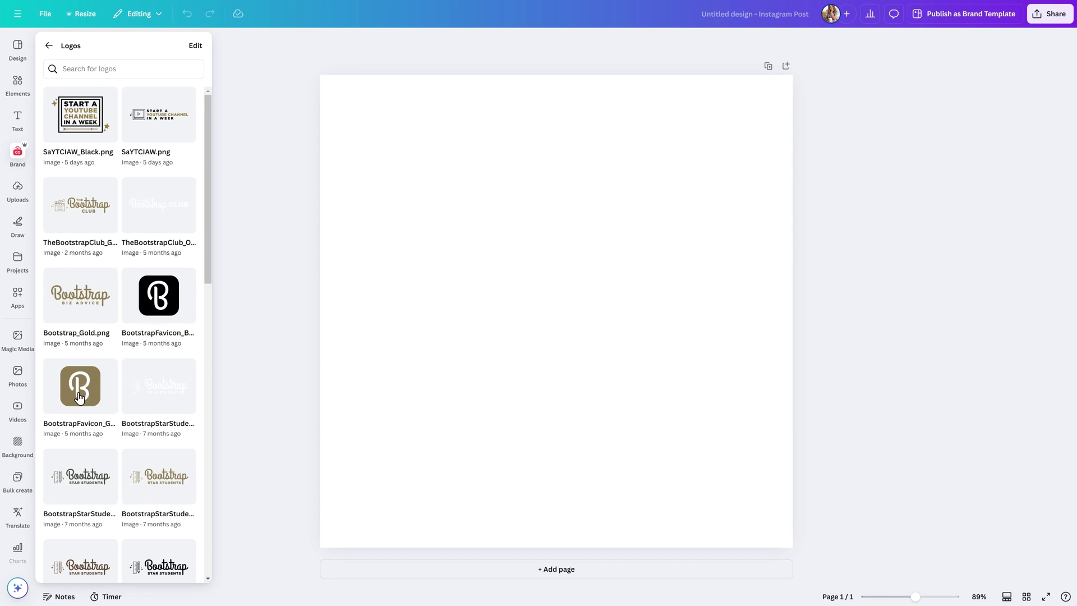
left_click(79, 398)
left_click_drag(396, 152, 333, 88)
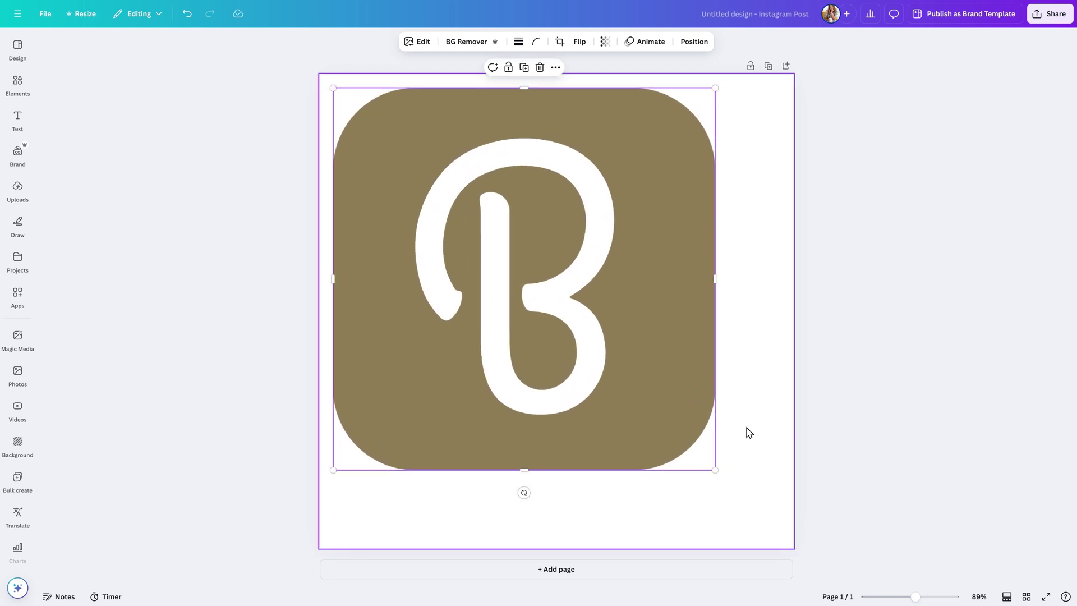
left_click_drag(715, 474, 760, 545)
left_click(908, 426)
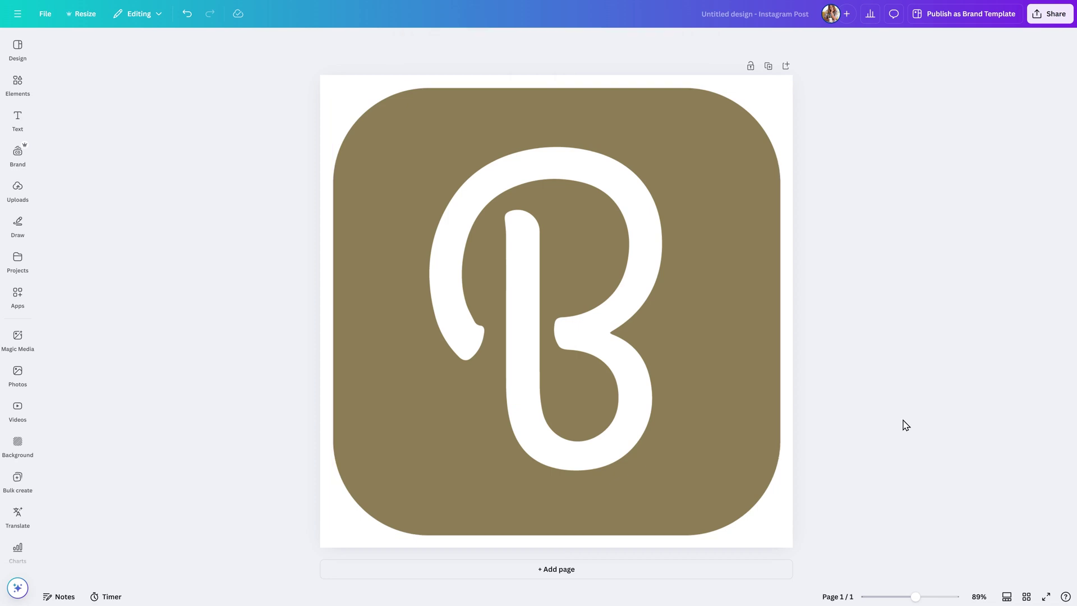
left_click(1049, 13)
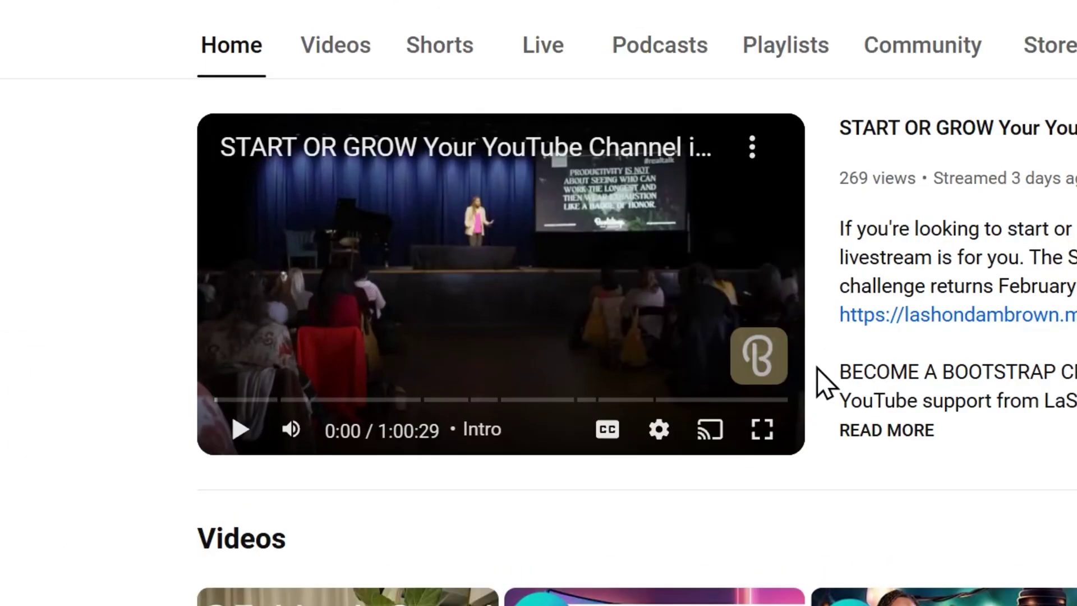
On the YouTube channel, examine the featured video's watermark and browse the uploaded videos to compare their thumbnail styles
mouse_move(470, 356)
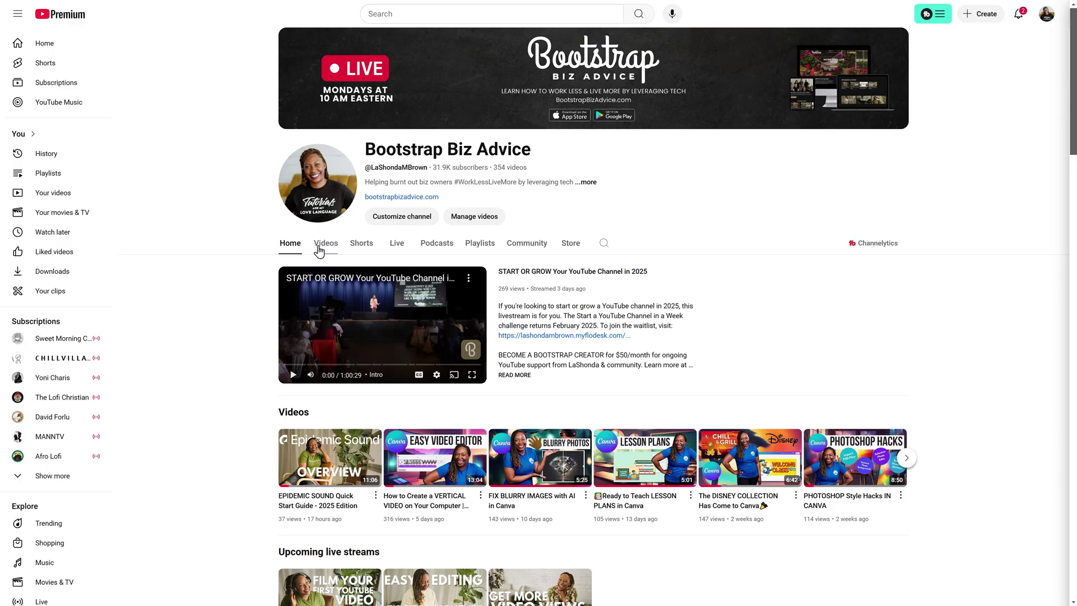
left_click(318, 247)
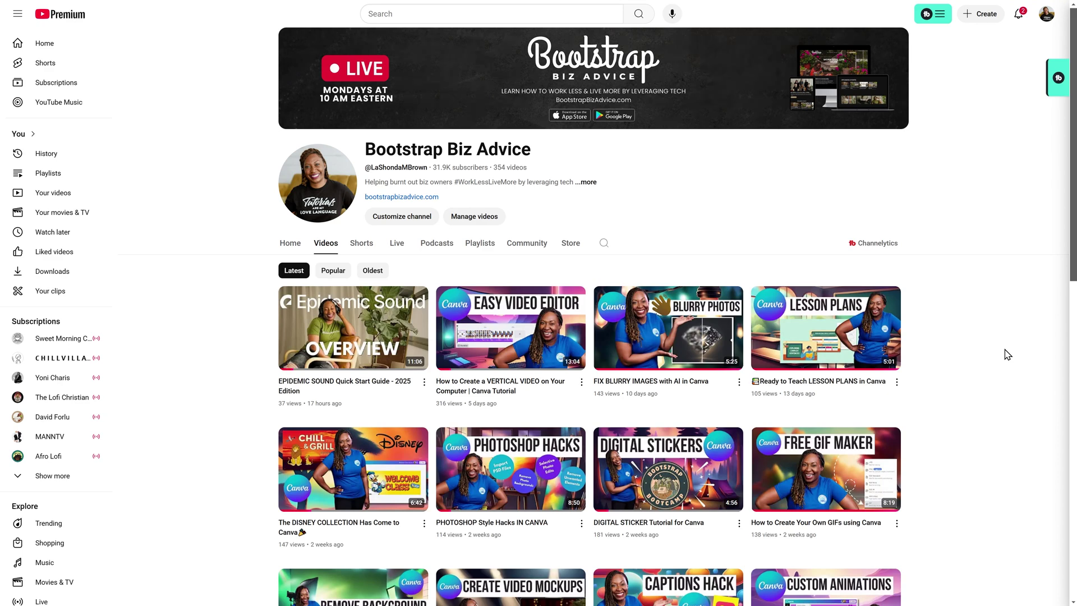
scroll(1008, 354, "down", 10)
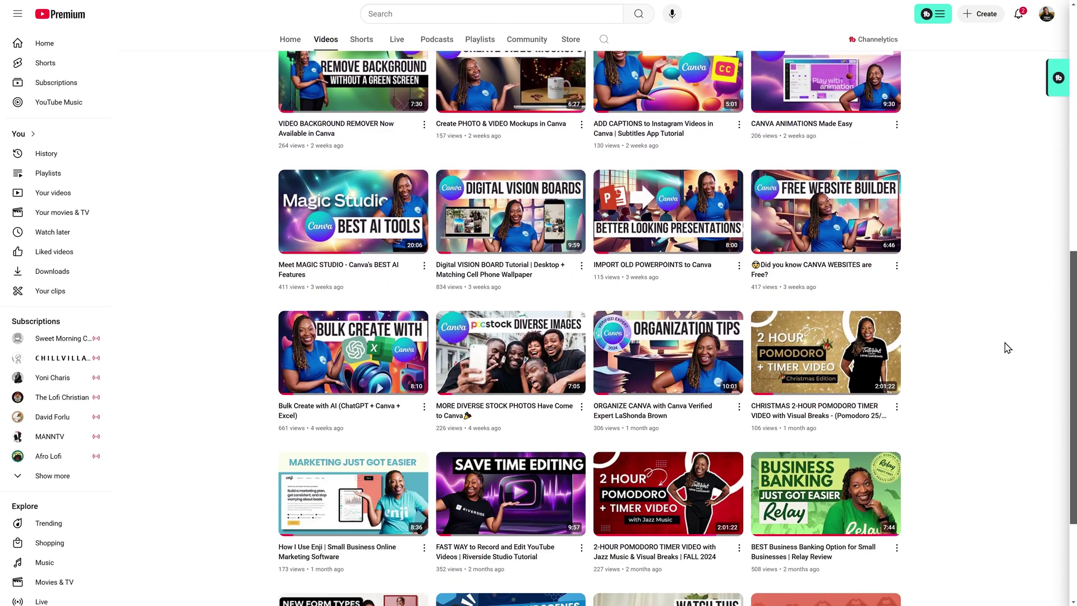
scroll(1008, 348, "down", 3)
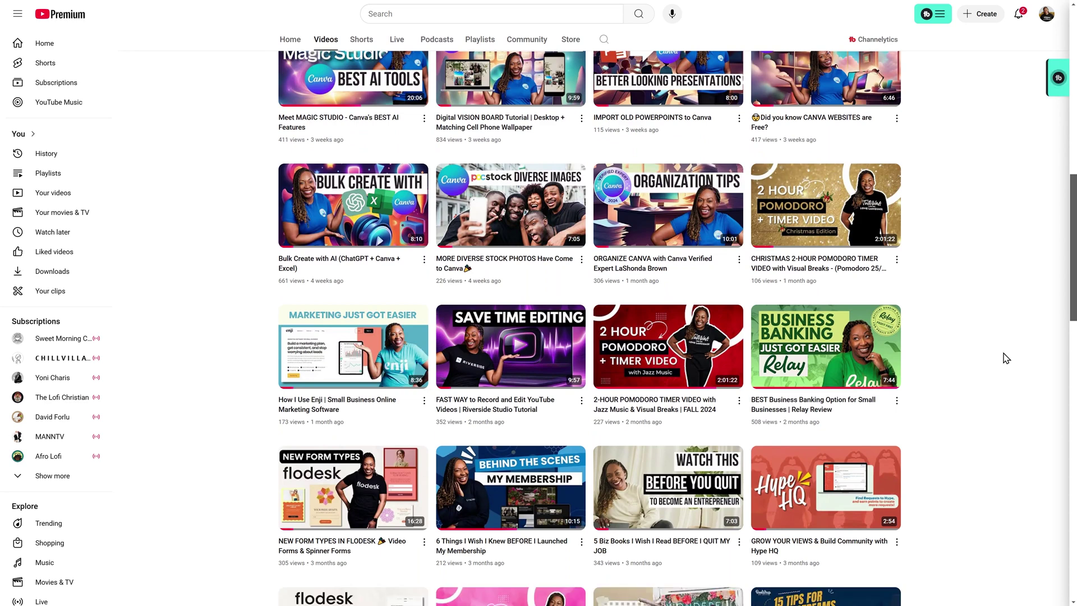
scroll(1006, 357, "down", 3)
scroll(1006, 358, "down", 3)
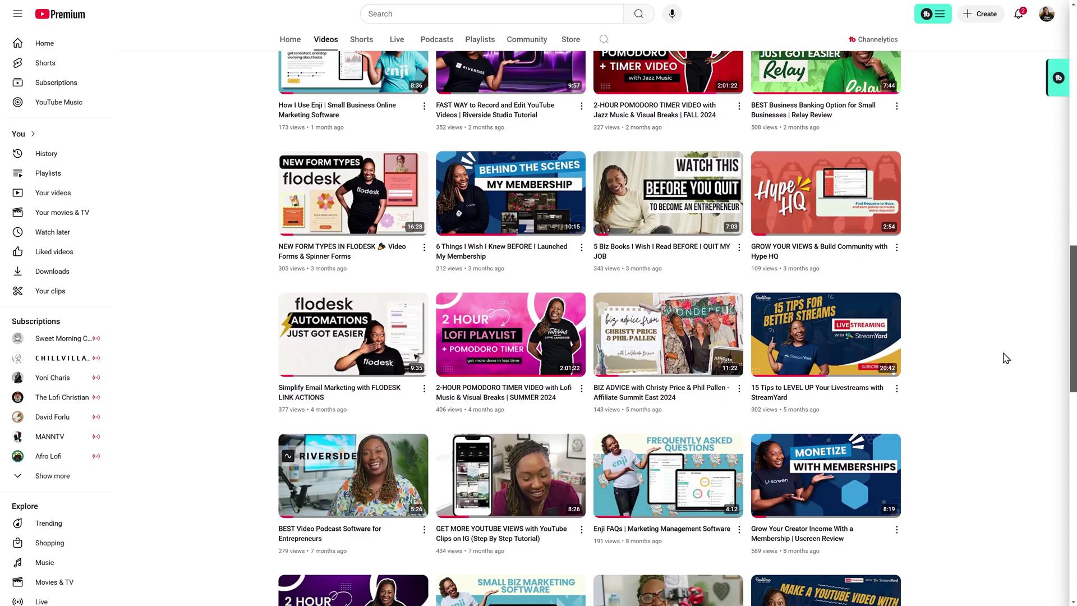
scroll(1005, 358, "down", 6)
scroll(1004, 358, "down", 3)
scroll(1005, 358, "down", 2)
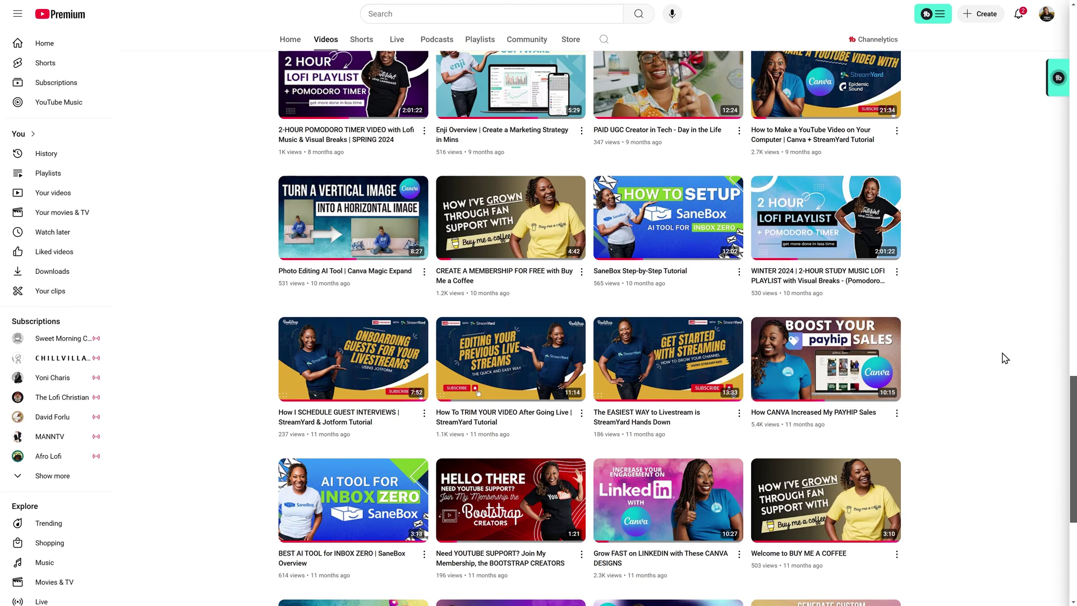
scroll(1003, 358, "up", 15)
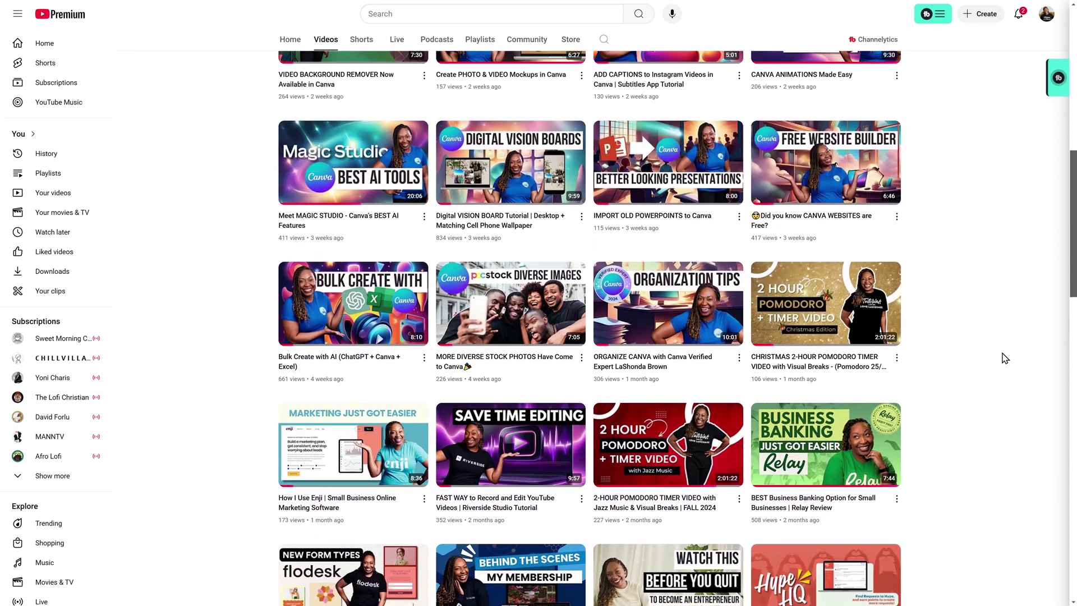
mouse_move(356, 142)
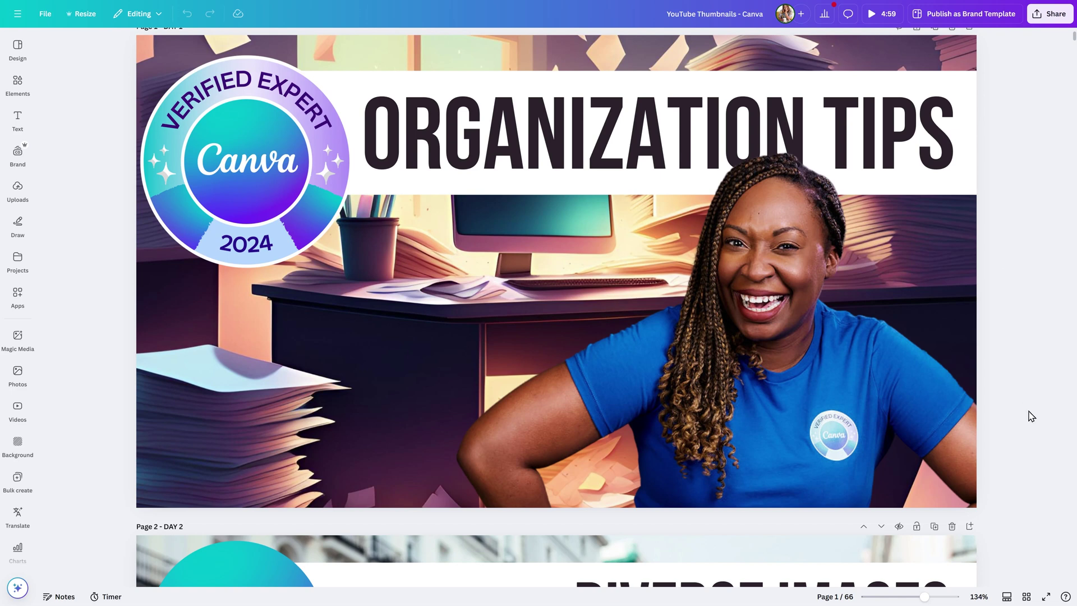
In Canva, show all pages of the YouTube Thumbnails - Canva design in grid view
left_click(1026, 596)
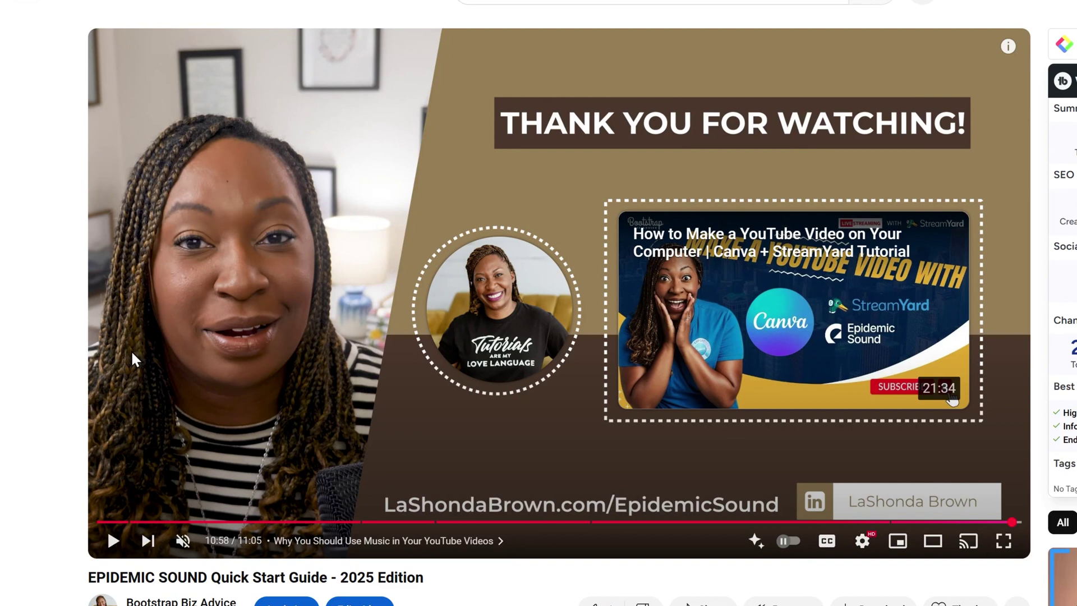
mouse_move(489, 296)
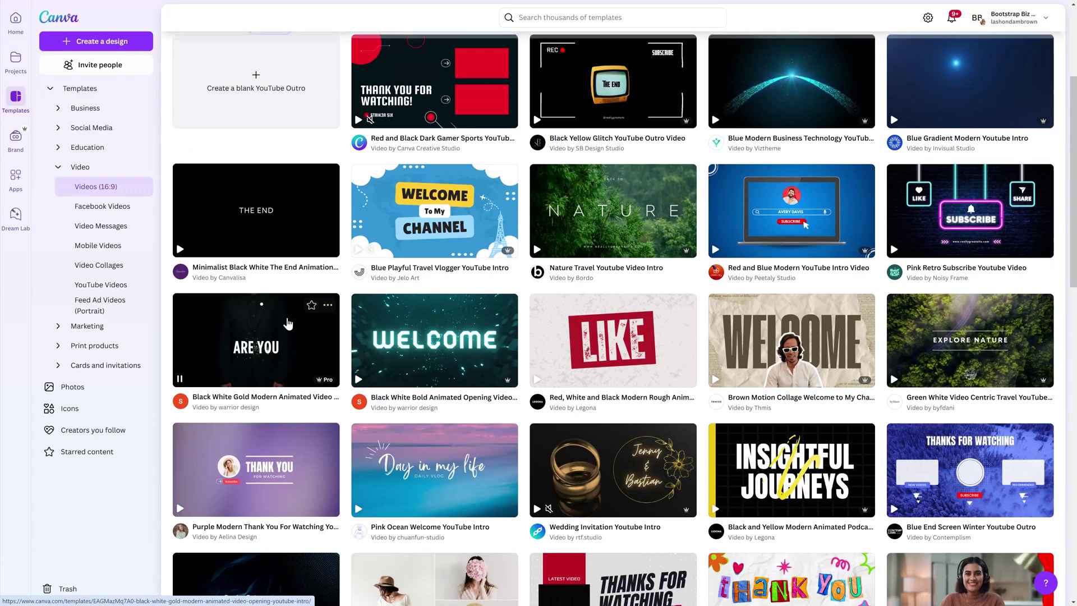
Find the Youtube Outro End Screen video template among Canva's templates and open it for customization
scroll(593, 370, "down", 4)
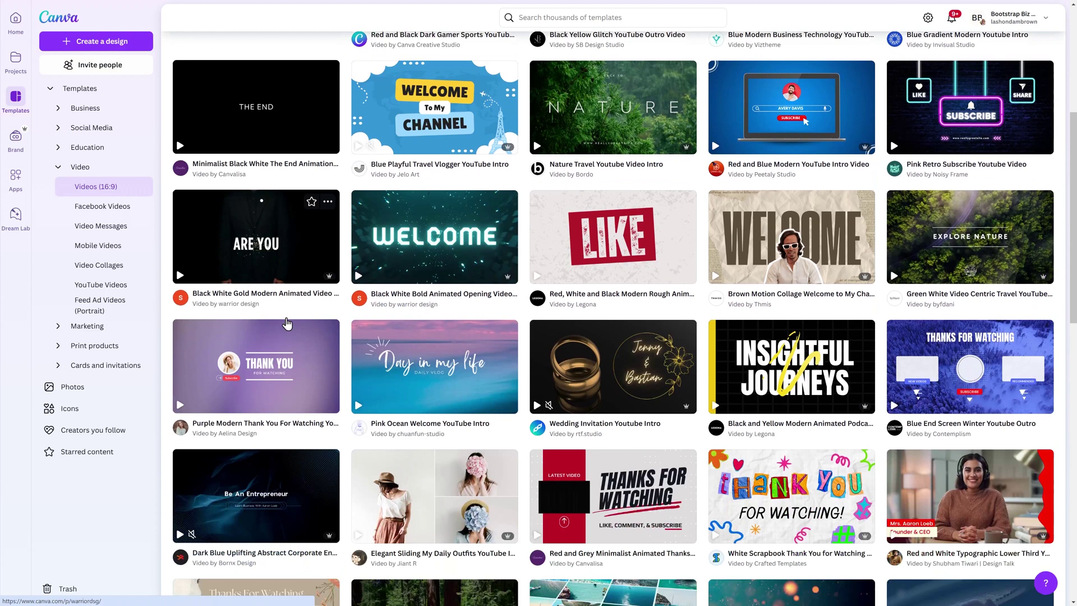
scroll(288, 322, "down", 3)
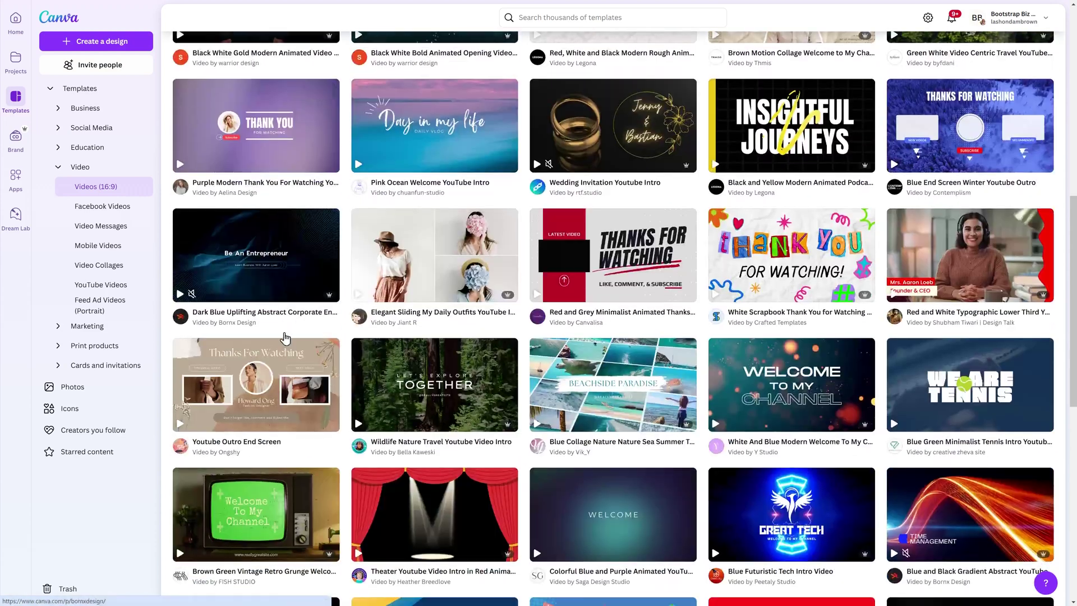
left_click(262, 408)
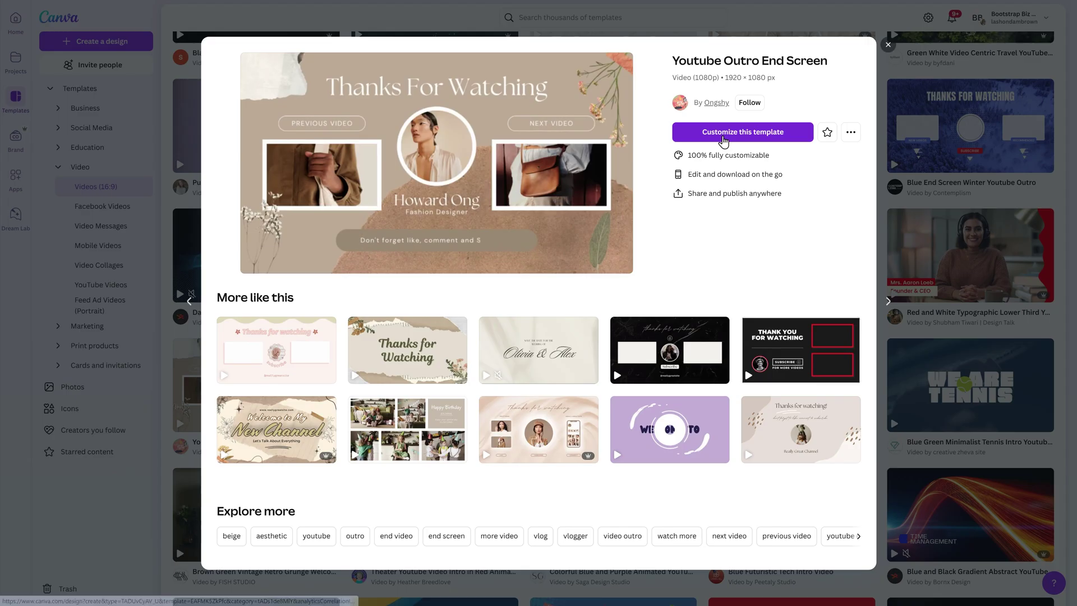
left_click(723, 141)
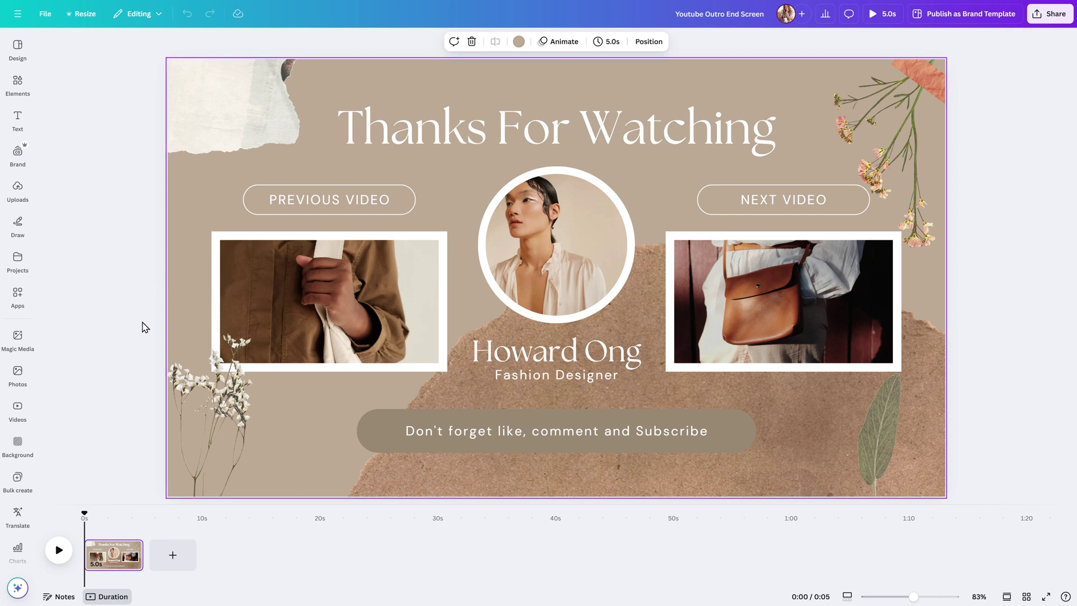
Play back the end screen video and open its page timing setting
left_click(59, 553)
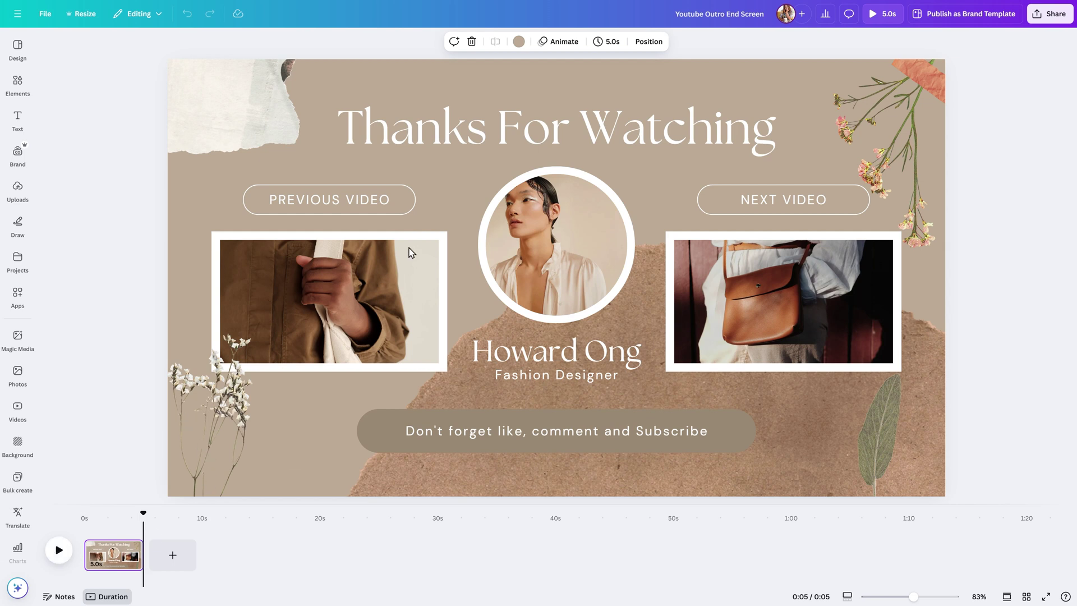
left_click(608, 42)
left_click_drag(560, 89, 583, 92)
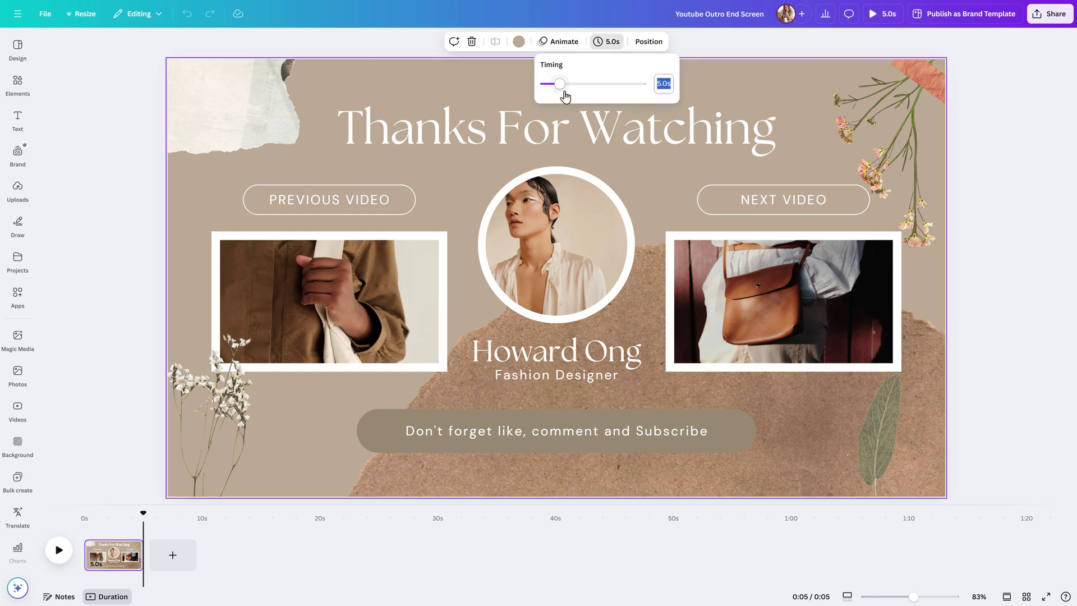
left_click_drag(509, 230, 560, 236)
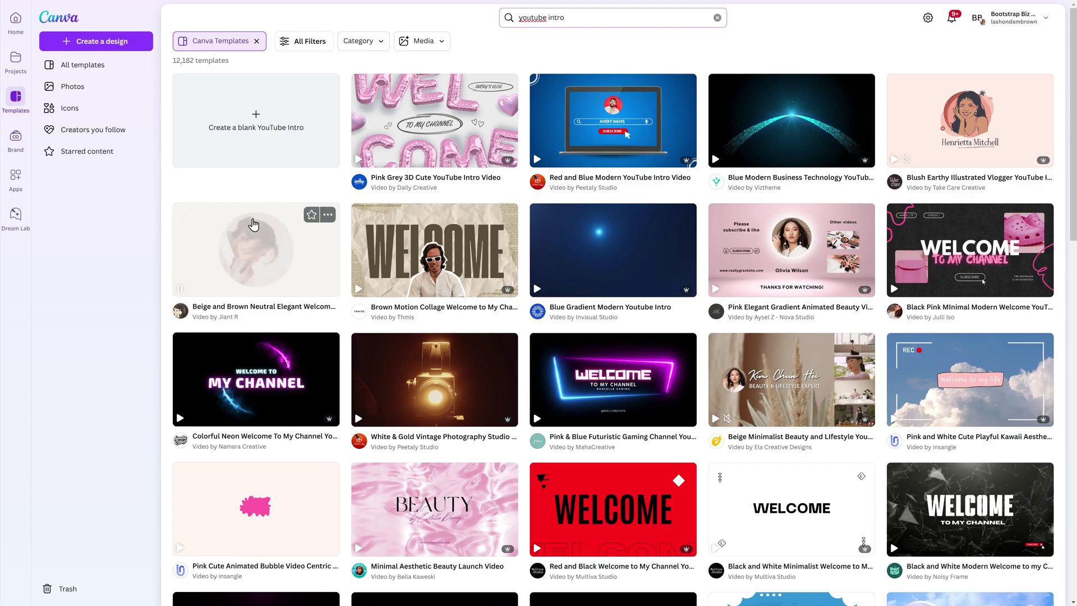
Open the Beige and Brown Neutral Elegant Welcome YouTube Intro Video template for customization
left_click(253, 225)
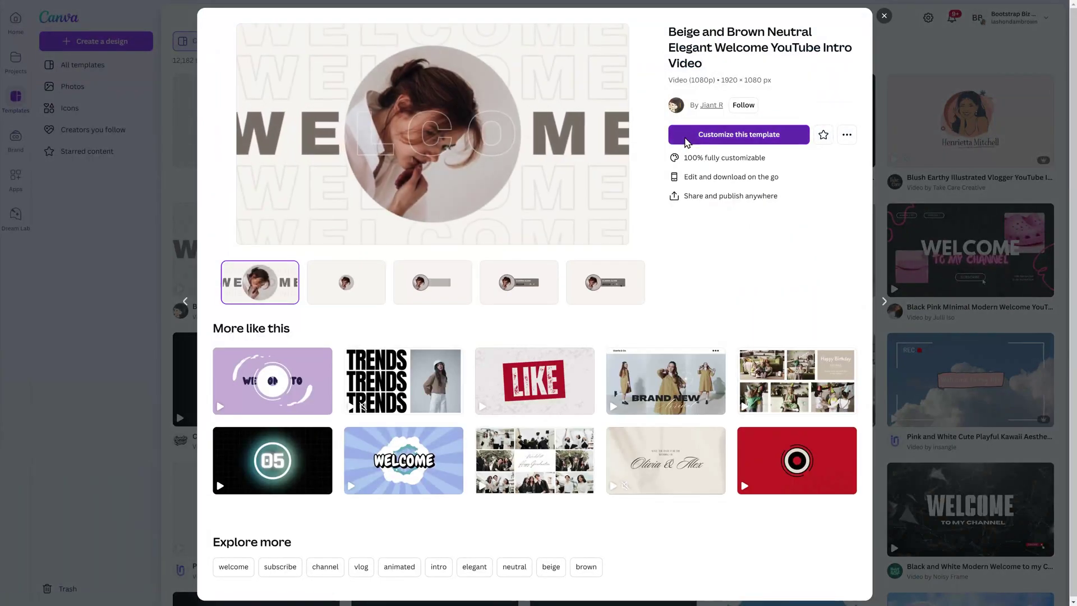
left_click(685, 140)
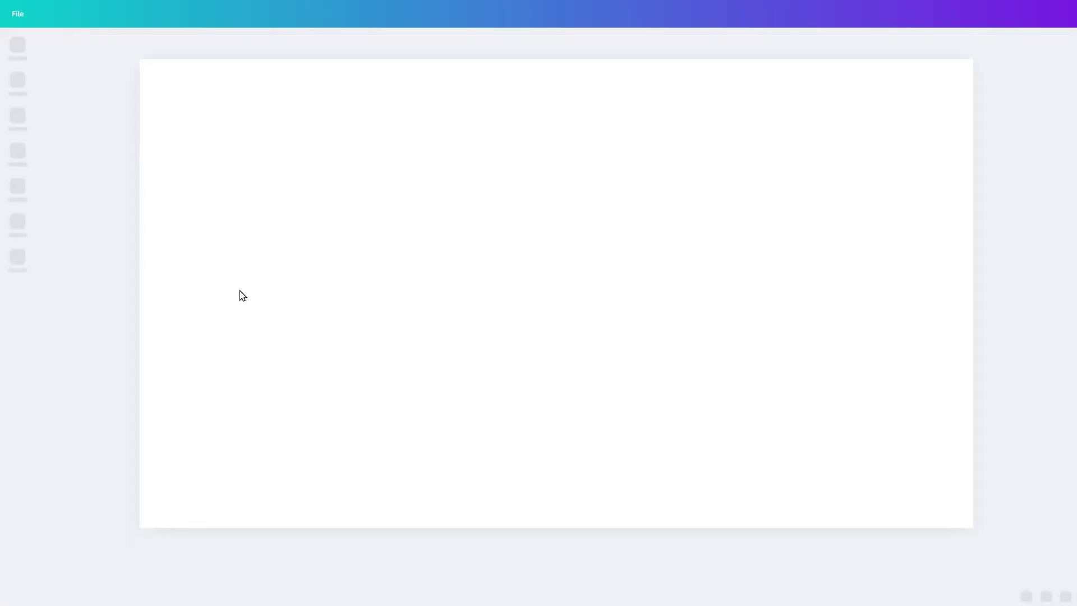